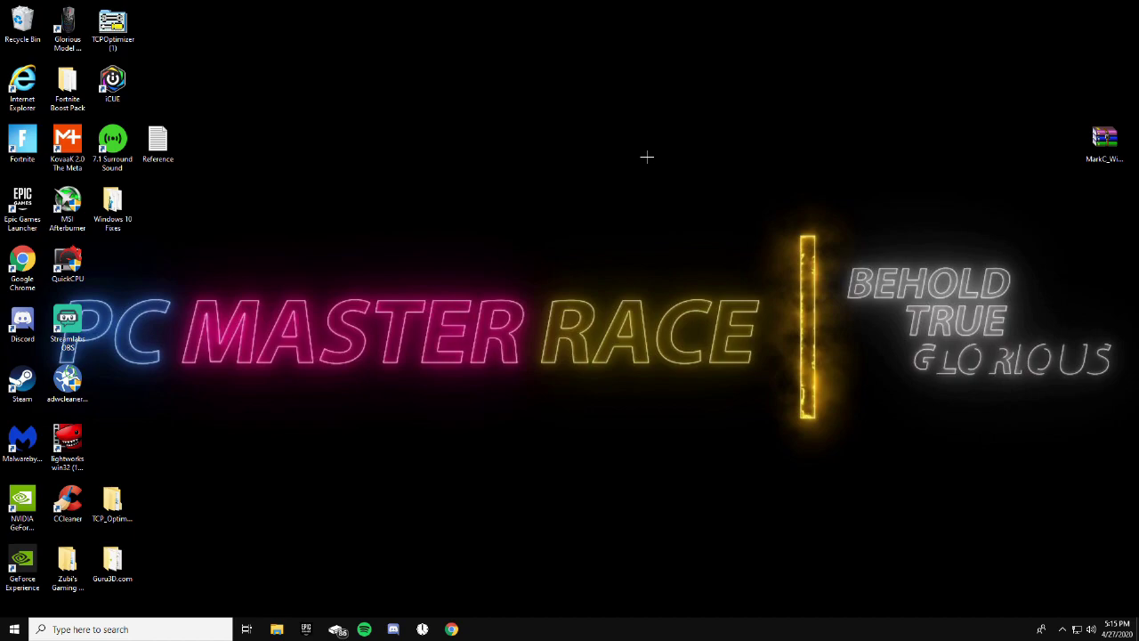
pyautogui.rightClick(529, 19)
pyautogui.click(428, 311)
# Search Windows for "control panel" and open the Control Panel.
pyautogui.click(109, 632)
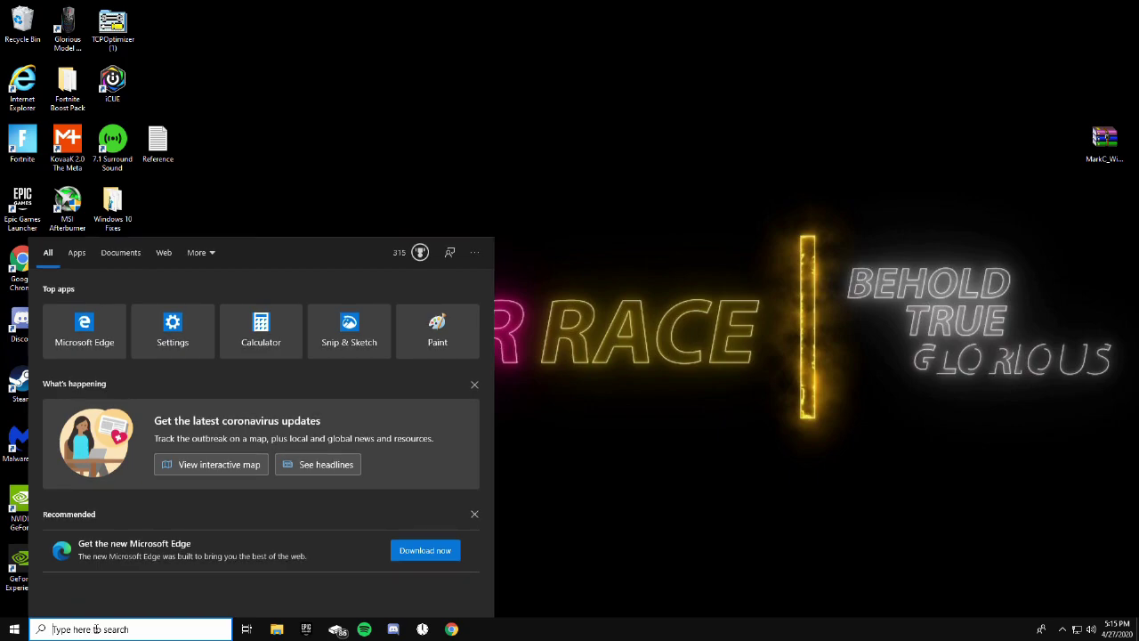
pyautogui.write('contro')
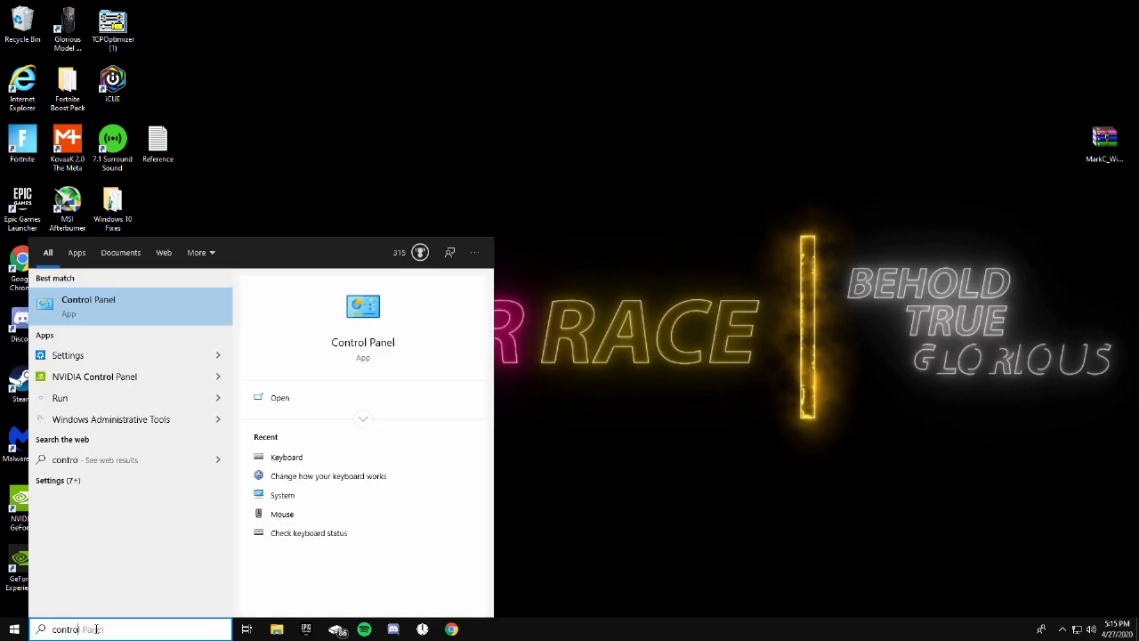
pyautogui.write('l panel')
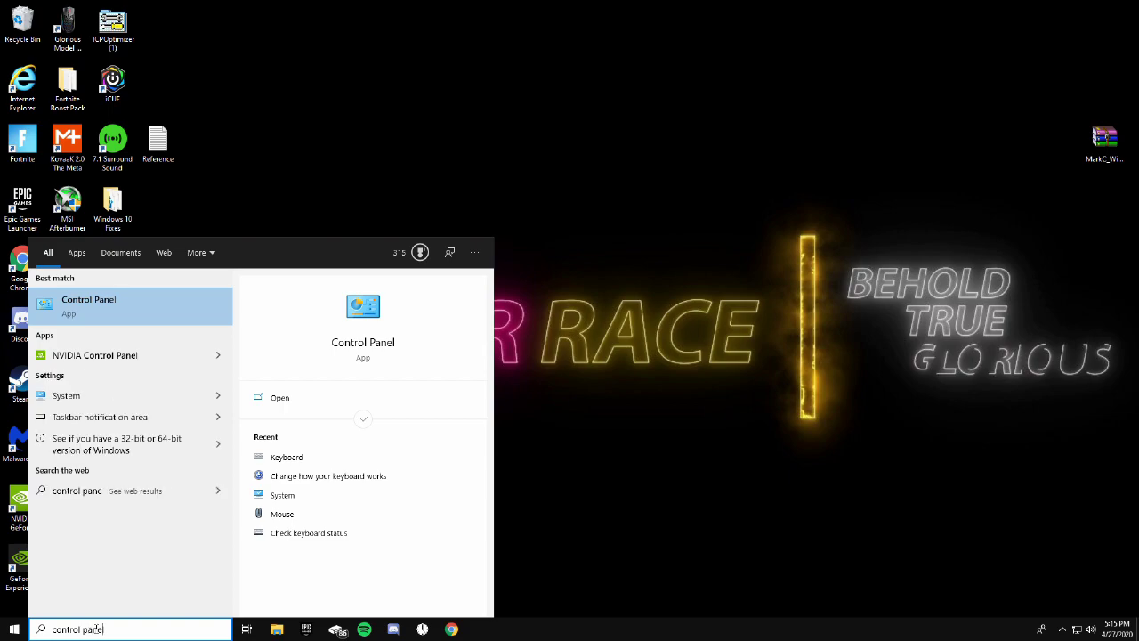
pyautogui.click(134, 310)
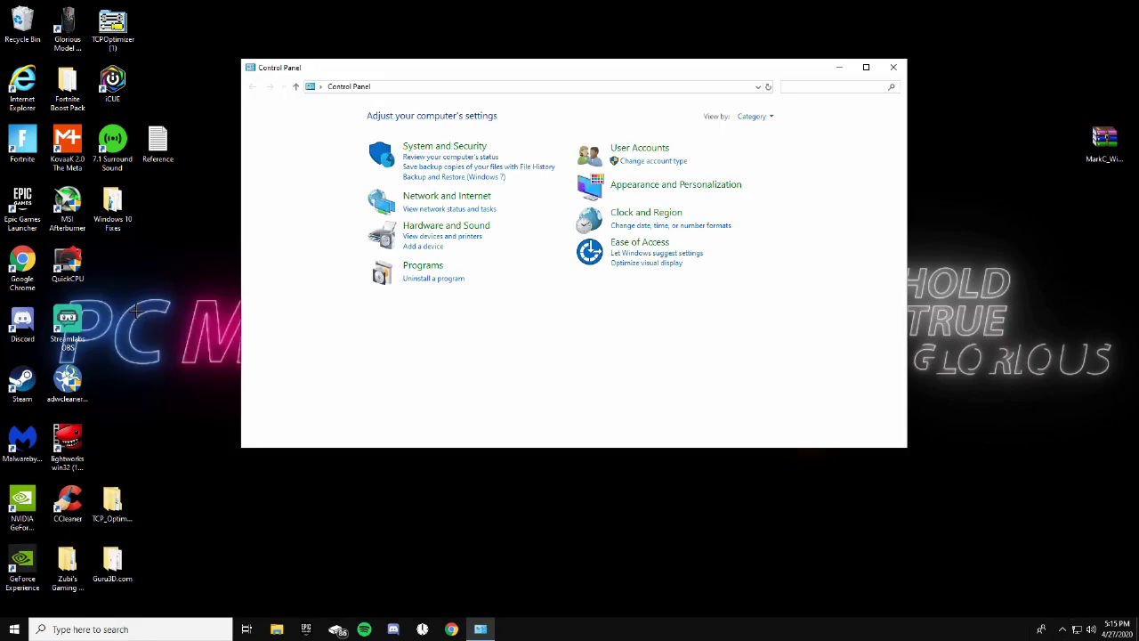
# Open the Keyboard Properties through the Ease of Access options for changing how the keyboard works.
pyautogui.click(629, 244)
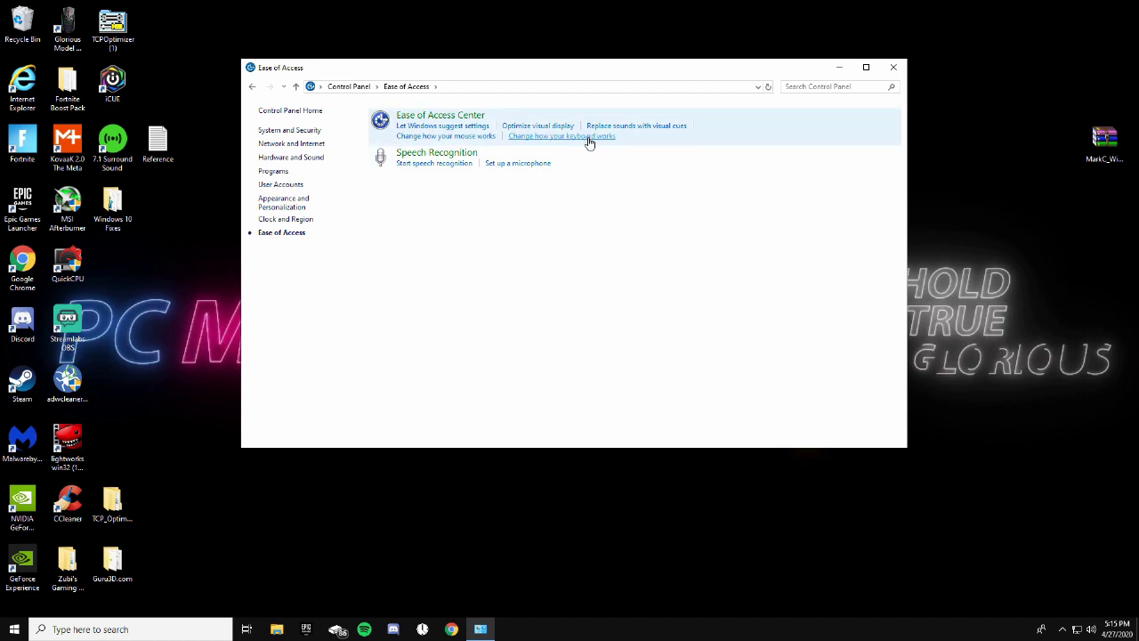
pyautogui.click(586, 138)
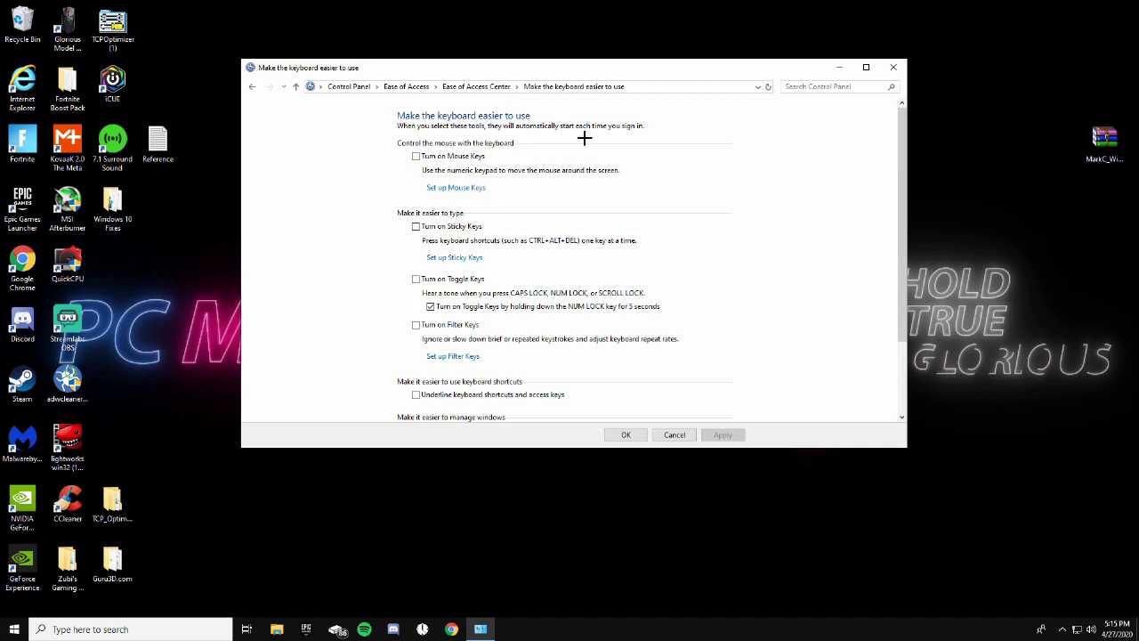
pyautogui.scroll(-3, 534, 169)
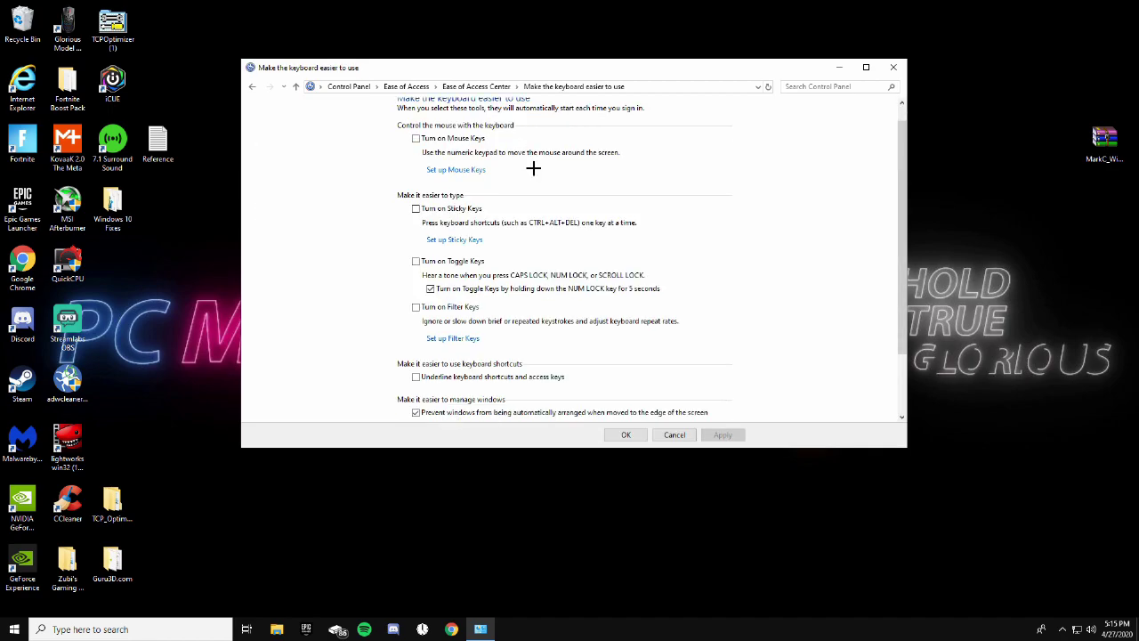
pyautogui.scroll(-2, 522, 177)
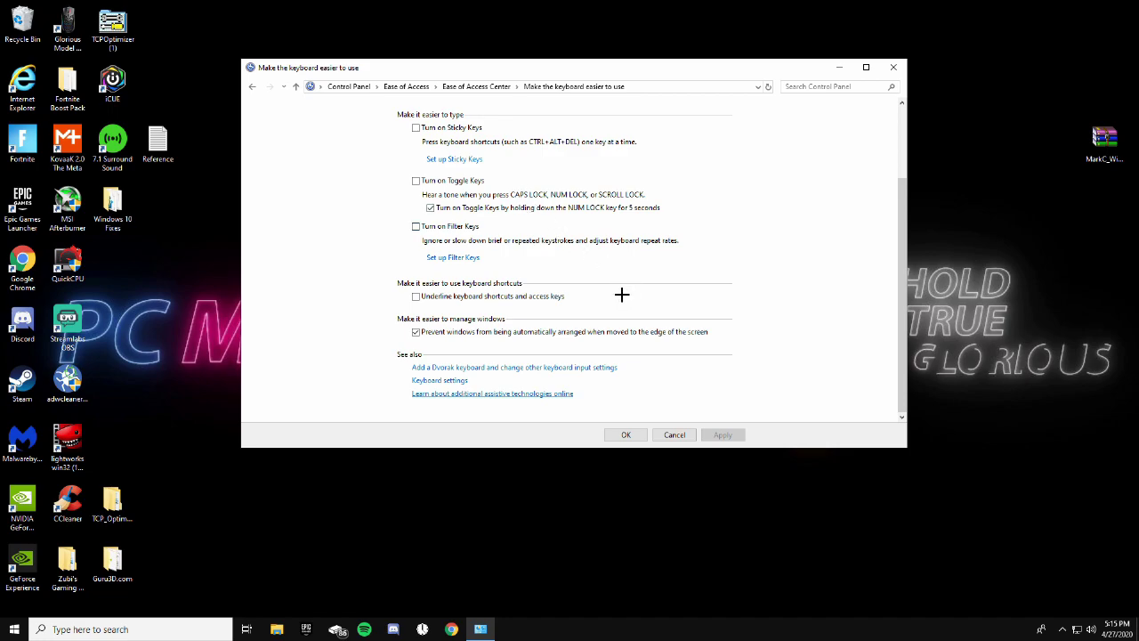
pyautogui.click(441, 381)
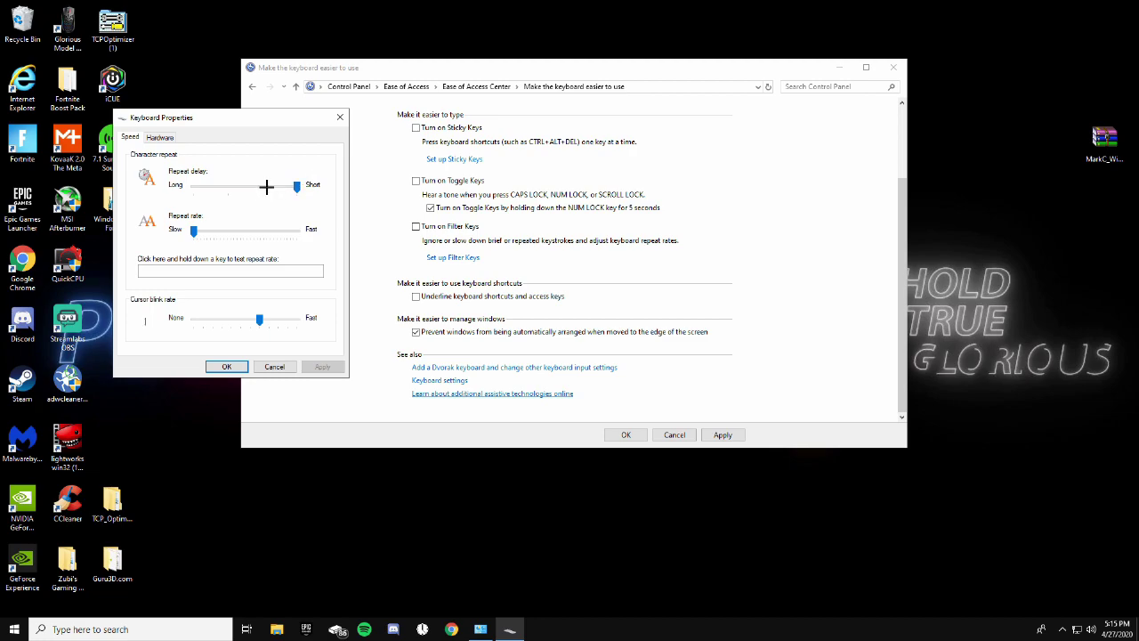
# Set the keyboard's repeat delay to the shortest and its repeat rate to the slowest setting, and save the keyboard properties.
pyautogui.click(266, 187)
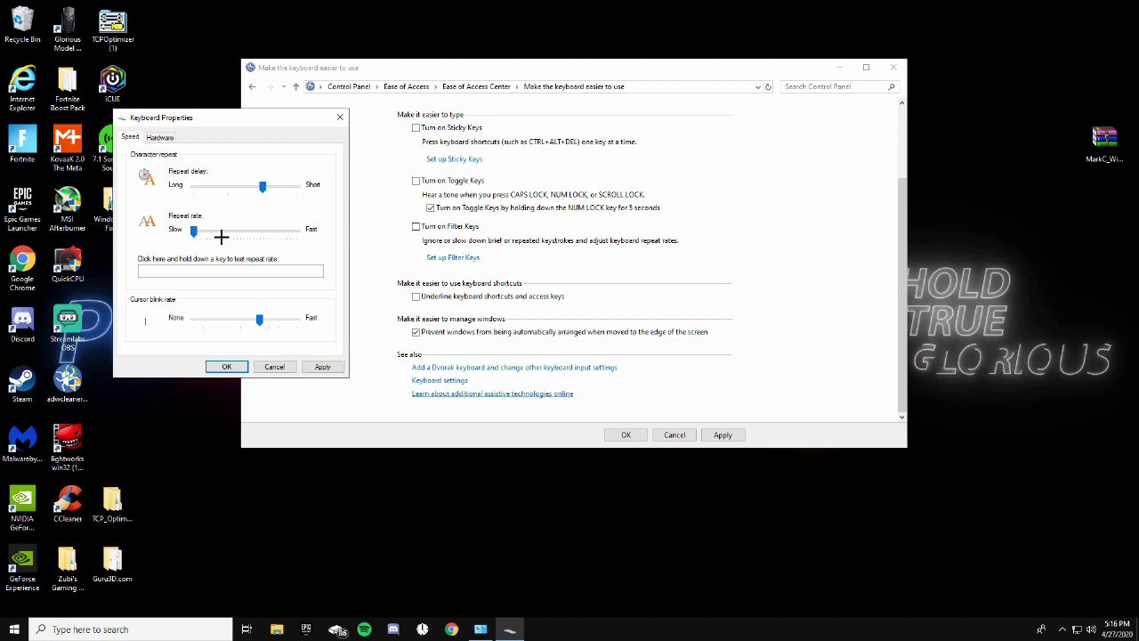
pyautogui.moveTo(196, 232); pyautogui.dragTo(298, 231)
pyautogui.moveTo(263, 185); pyautogui.dragTo(305, 180)
pyautogui.moveTo(297, 229); pyautogui.dragTo(124, 241)
pyautogui.click(185, 268)
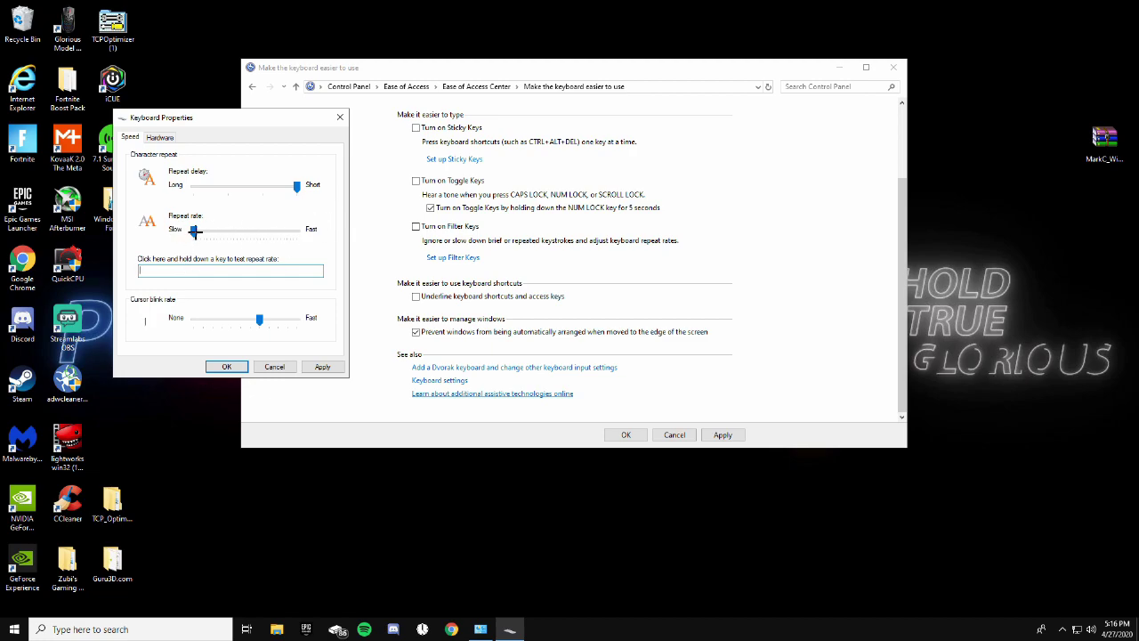
pyautogui.click(304, 186)
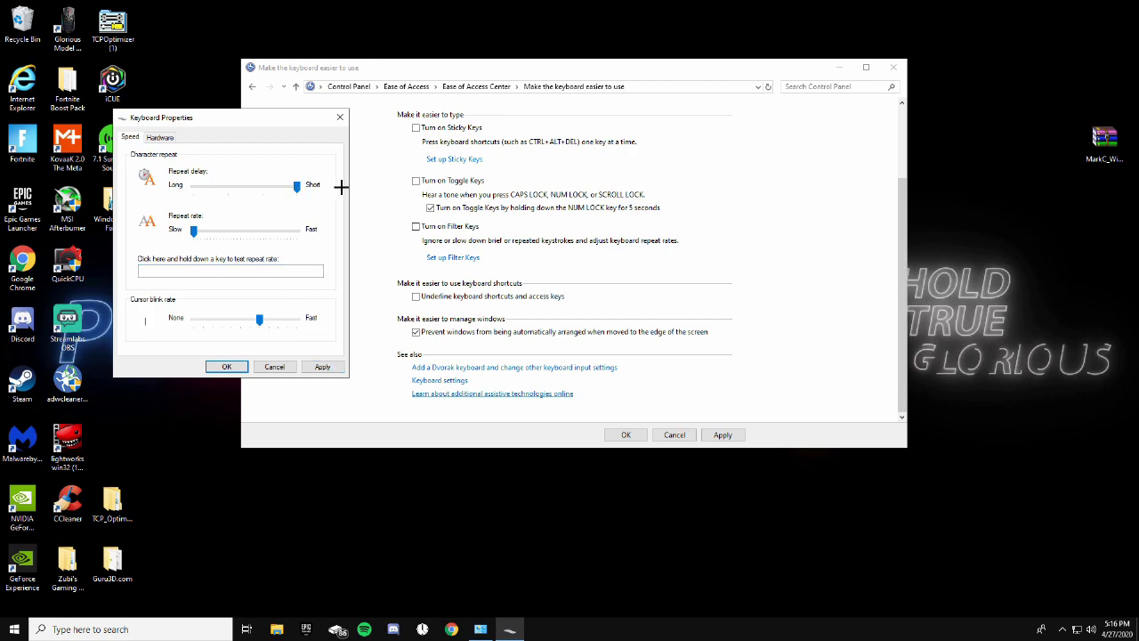
pyautogui.click(328, 365)
pyautogui.click(224, 366)
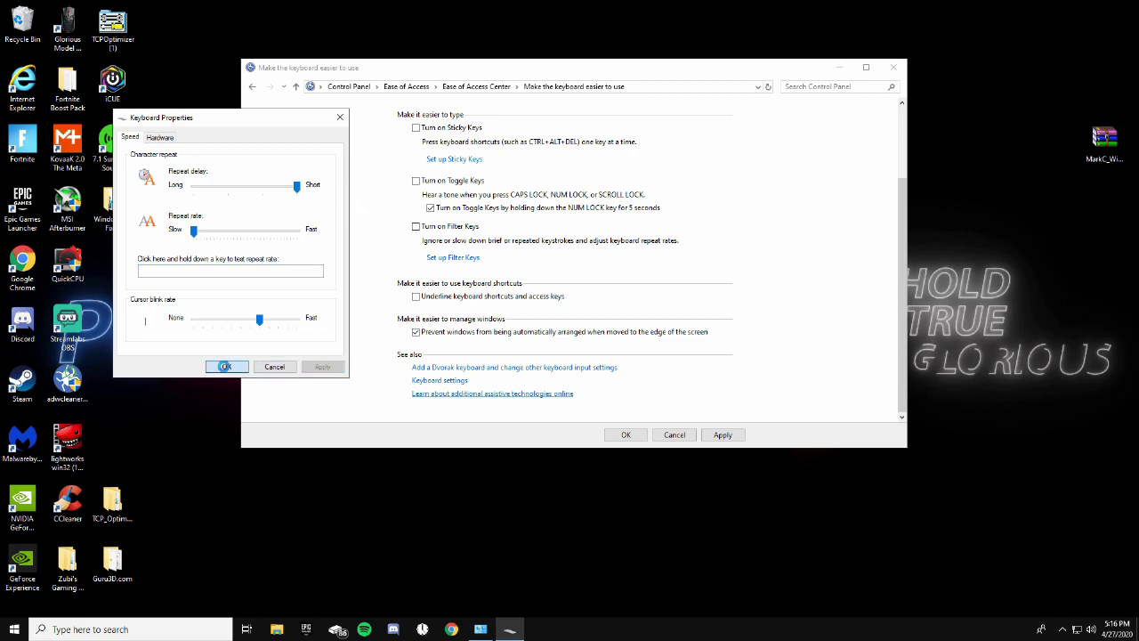
# Apply the settings for making the keyboard easier to use and close the Control Panel window.
pyautogui.moveTo(494, 68); pyautogui.dragTo(426, 70)
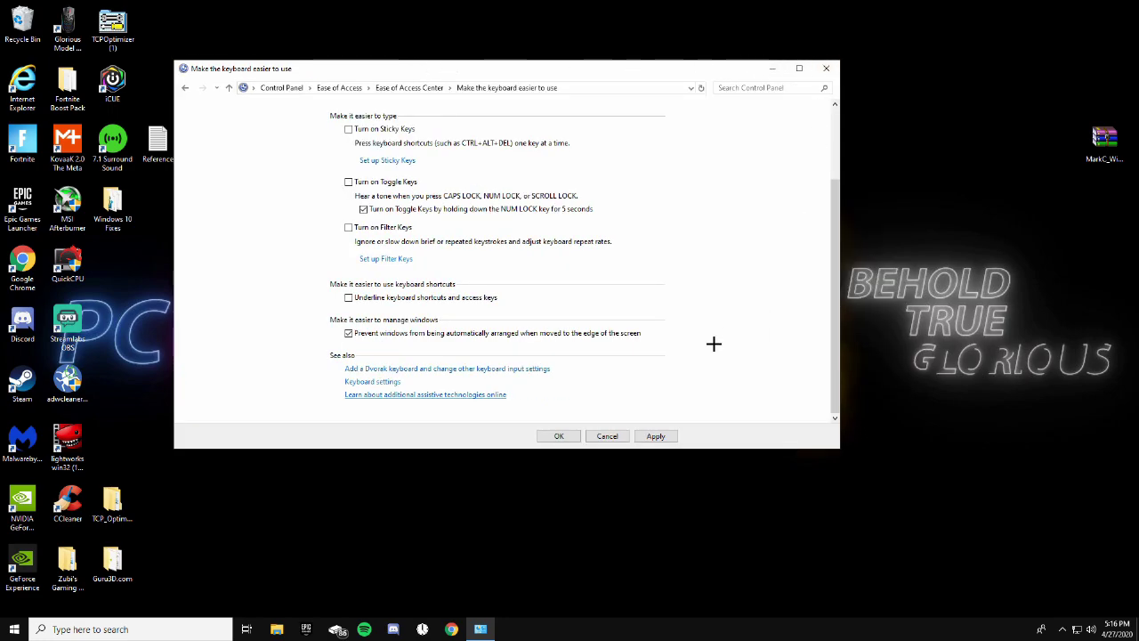
pyautogui.click(656, 436)
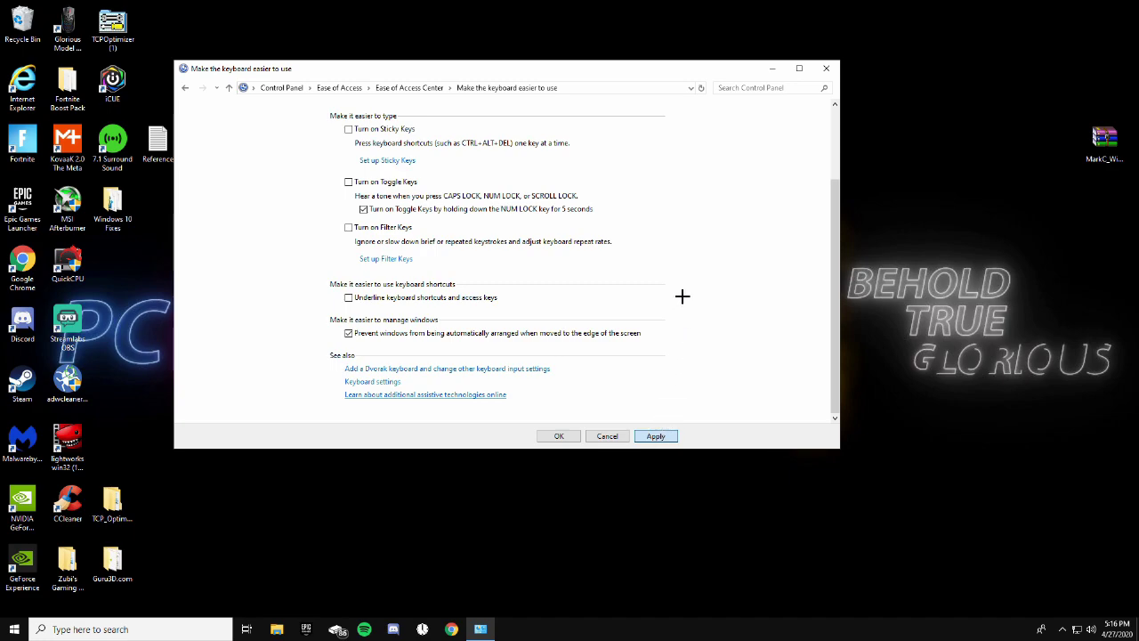
pyautogui.click(606, 436)
pyautogui.click(825, 67)
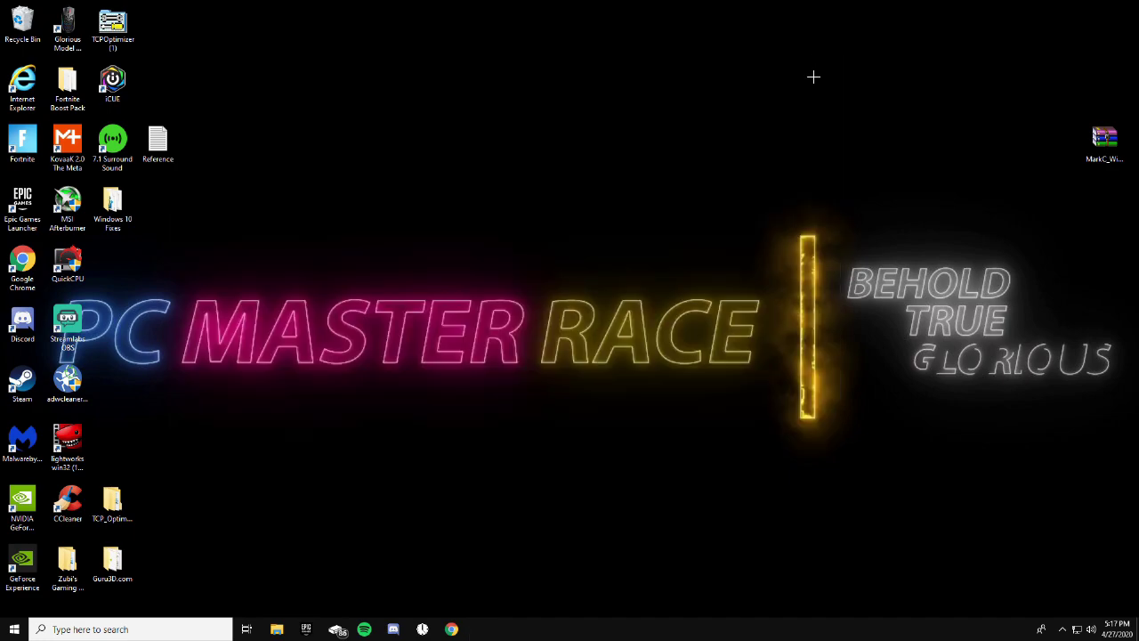
# Search Windows for "mouse", open Mouse settings, and bring up the Pointer Options in the additional mouse options.
pyautogui.click(108, 630)
pyautogui.write('mou')
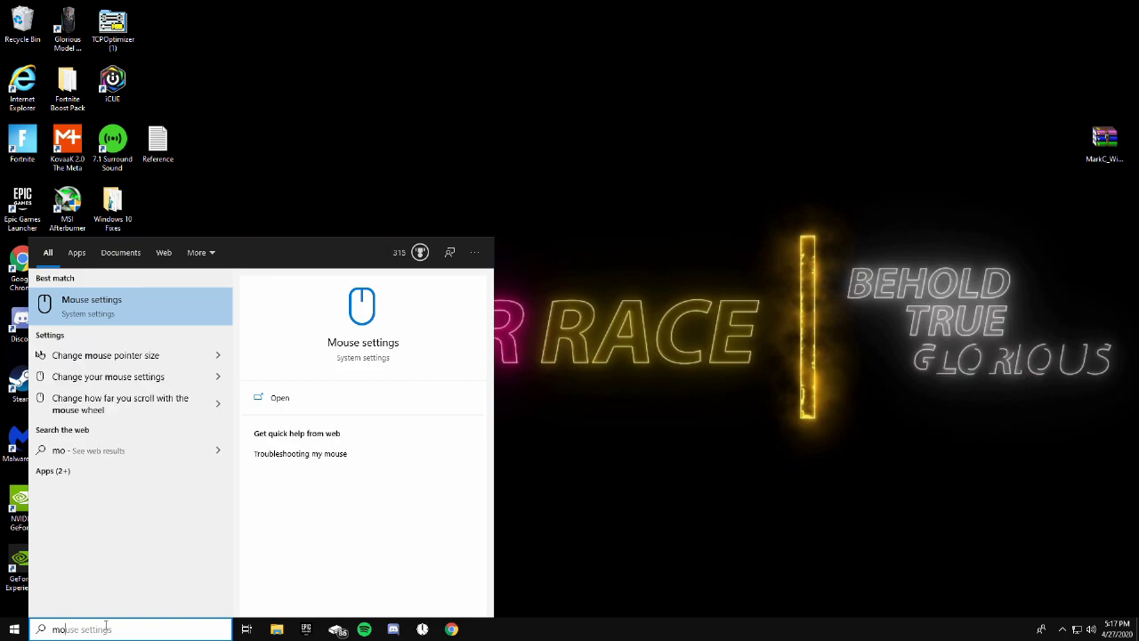
pyautogui.write('se')
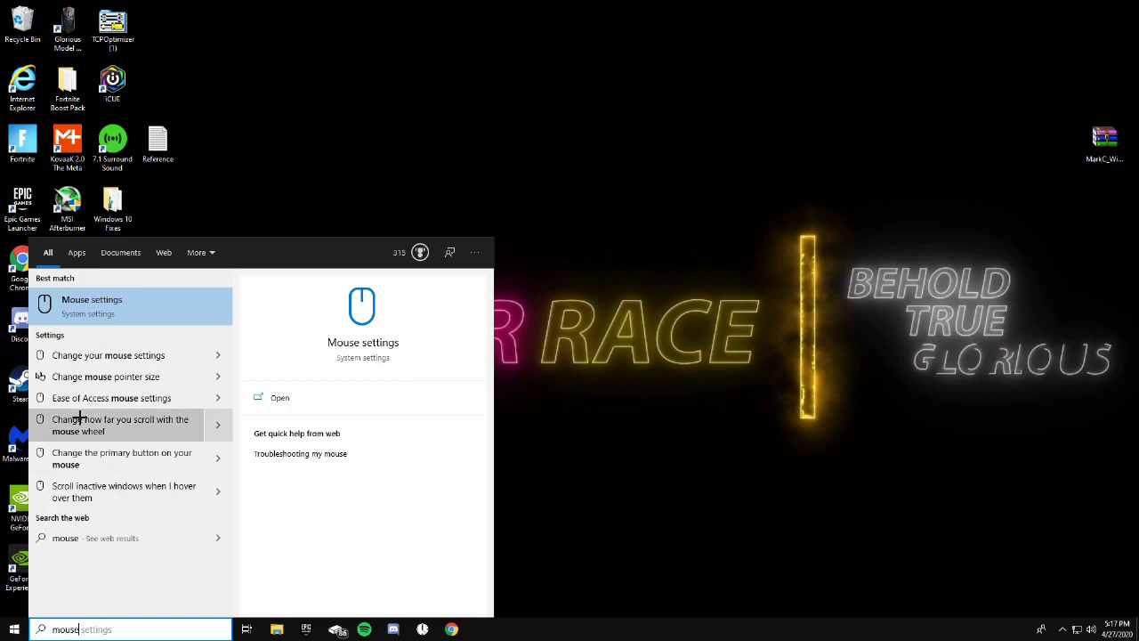
pyautogui.click(89, 307)
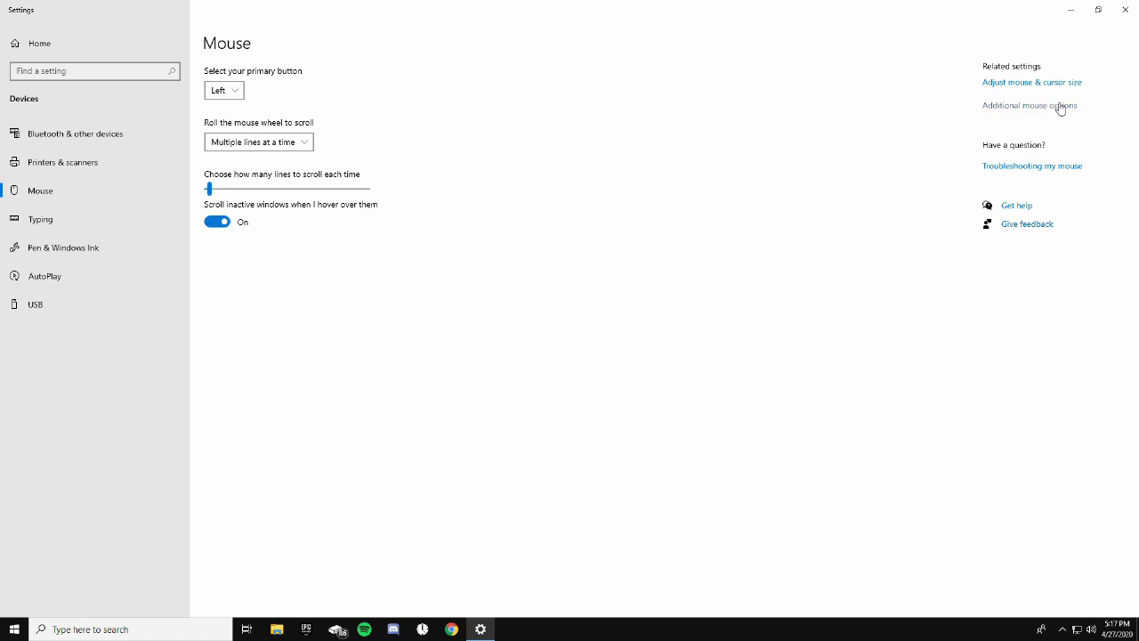
pyautogui.click(1054, 109)
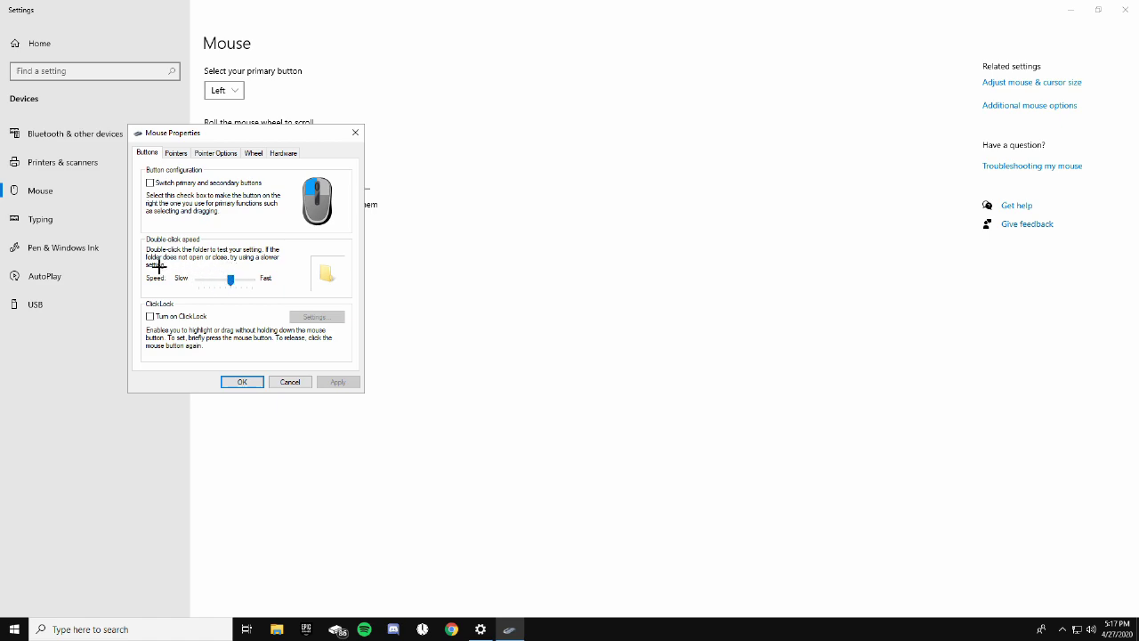
pyautogui.click(215, 156)
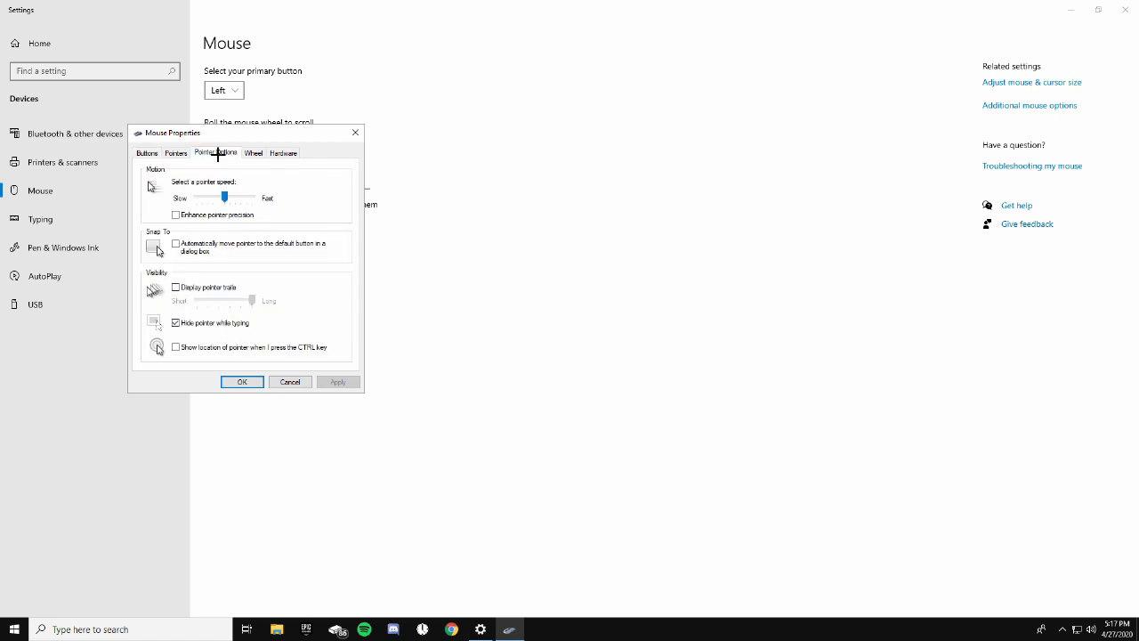
# Try a faster pointer speed with Enhance pointer precision, then turn that option off and set the speed to the middle notch.
pyautogui.click(177, 214)
pyautogui.moveTo(222, 194); pyautogui.dragTo(234, 195)
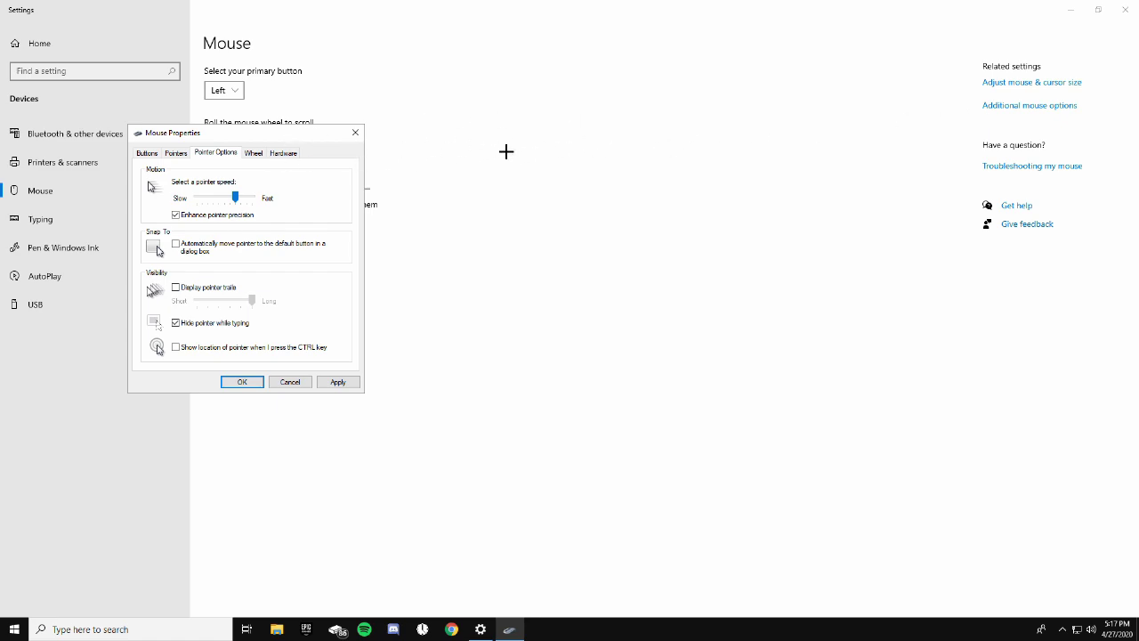
pyautogui.click(174, 214)
pyautogui.moveTo(236, 194); pyautogui.dragTo(185, 202)
pyautogui.click(202, 186)
pyautogui.click(202, 187)
pyautogui.press('Right')
pyautogui.press('Right')
pyautogui.press('Right')
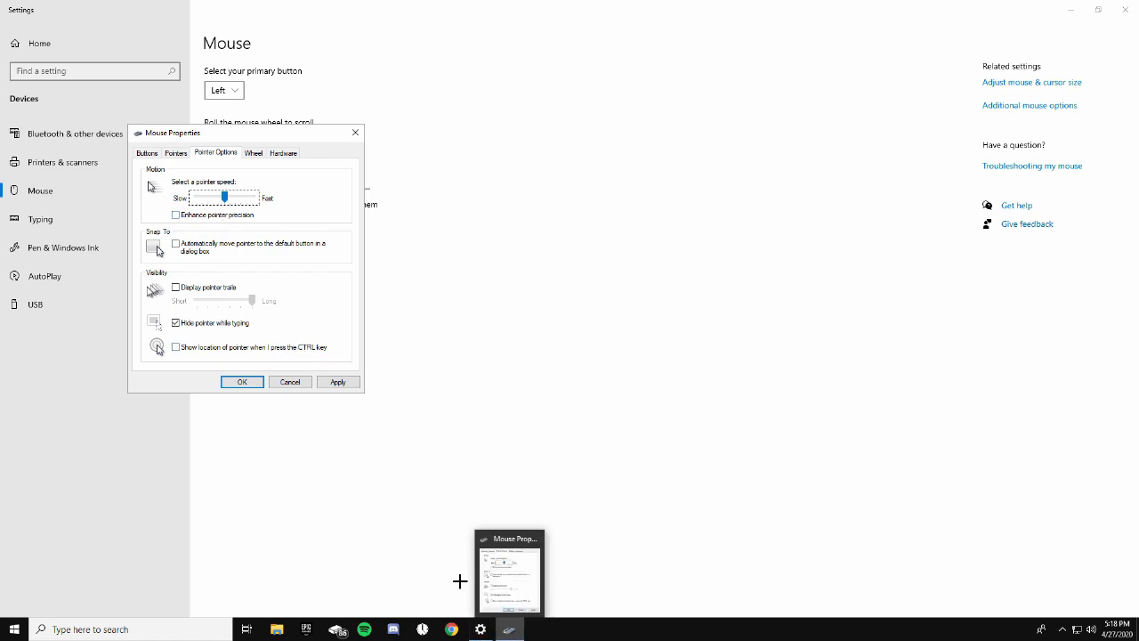
# Apply and confirm the mouse properties, and close the Settings window.
pyautogui.click(339, 383)
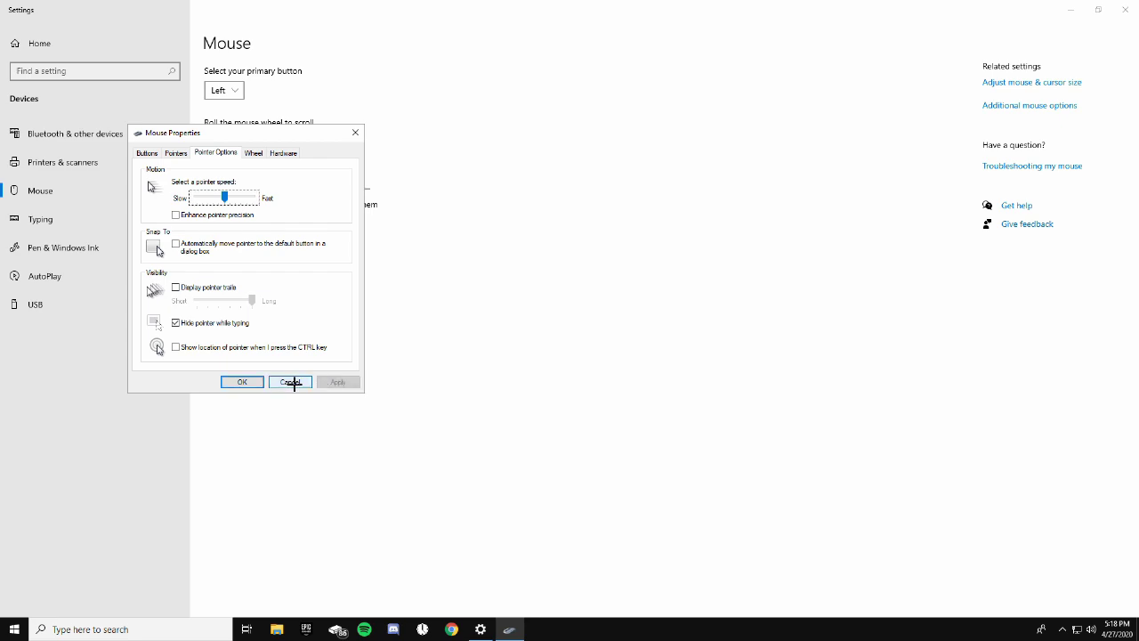
pyautogui.click(242, 381)
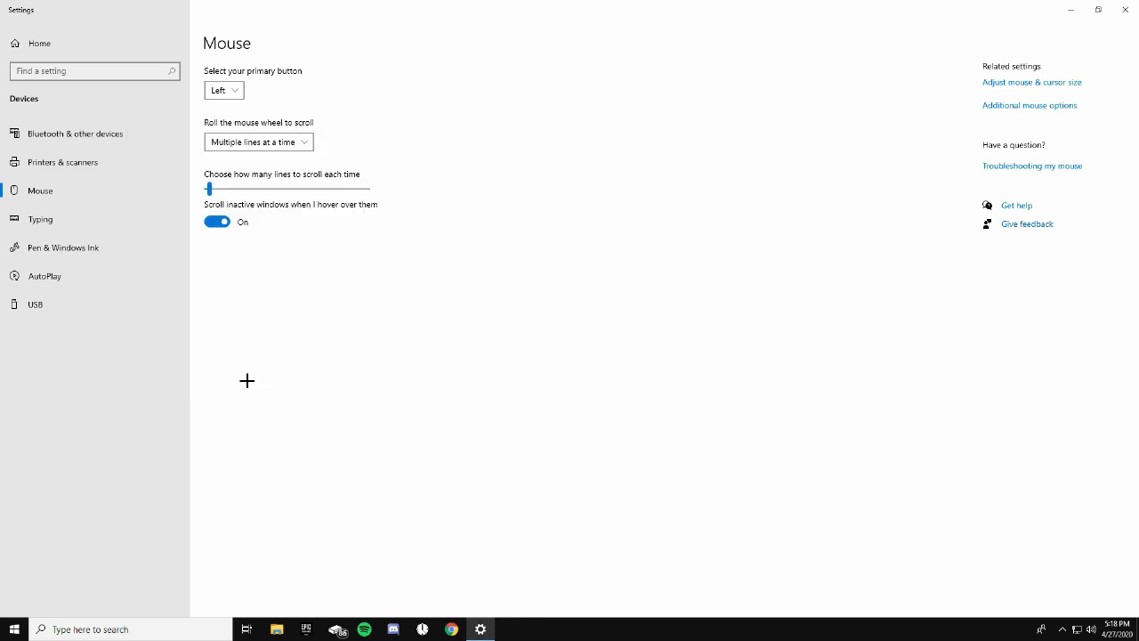
pyautogui.click(1126, 8)
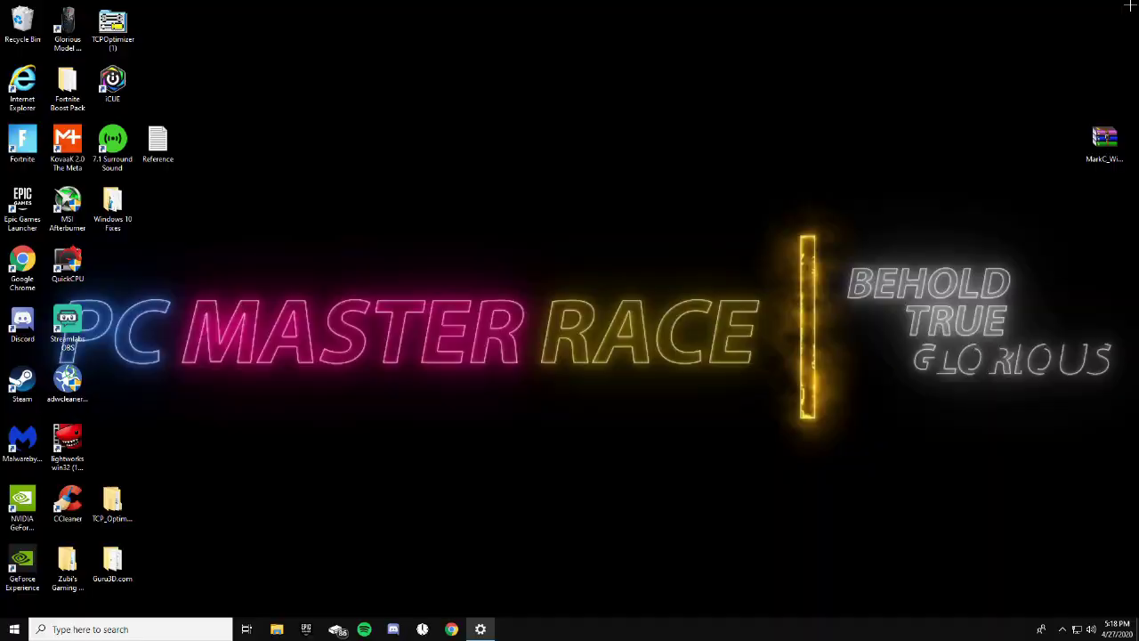